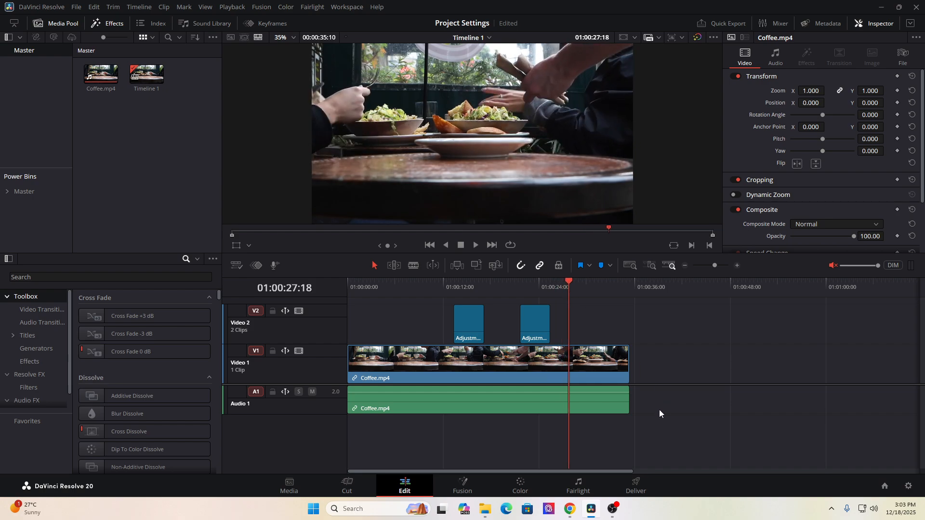
On the Deliver page, choose the Custom Export preset and name the output file 1.
{"action": "left_click", "coordinate": [637, 486]}
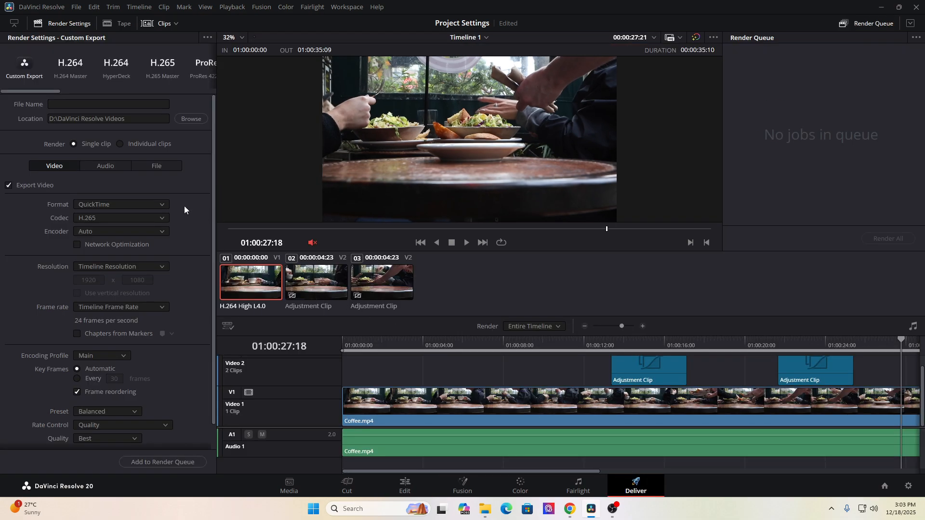
{"action": "left_click", "coordinate": [408, 366]}
{"action": "key", "text": "ctrl+minus"}
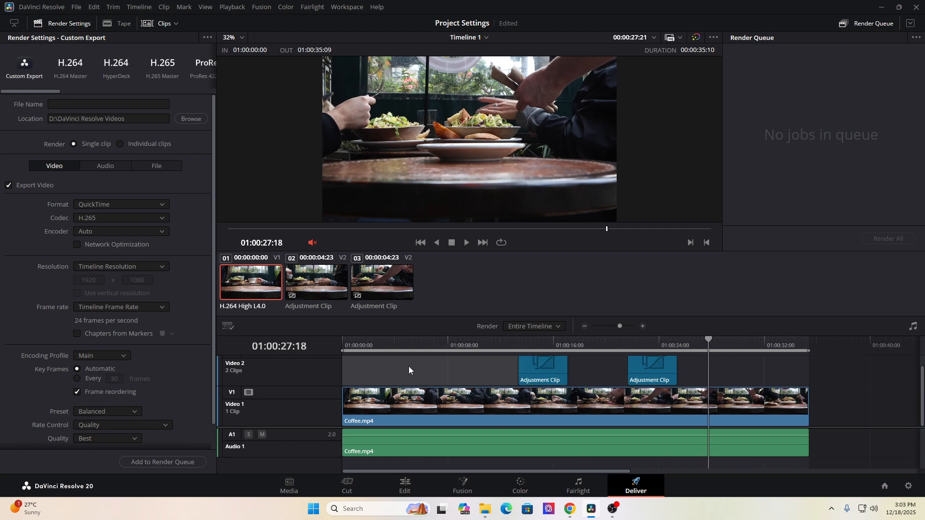
{"action": "left_click", "coordinate": [831, 382]}
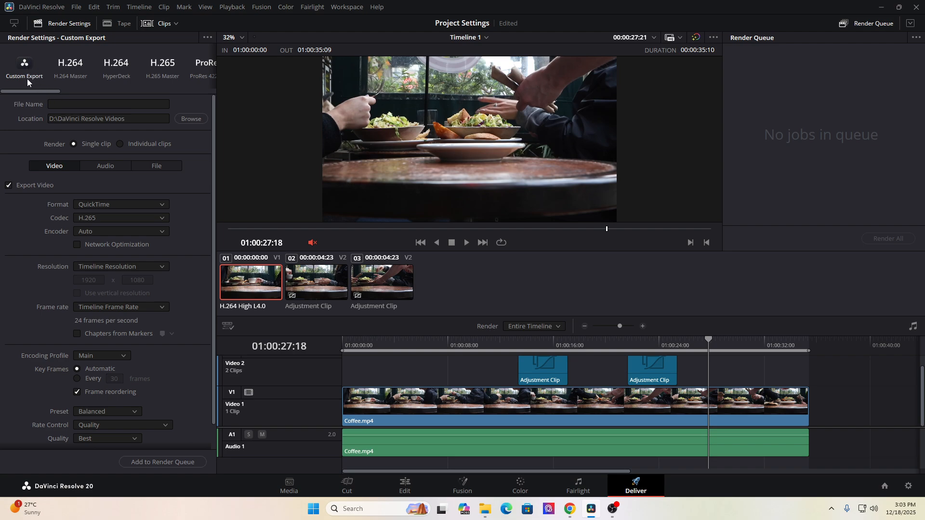
{"action": "left_click", "coordinate": [25, 65]}
{"action": "left_click", "coordinate": [82, 102]}
{"action": "double_click", "coordinate": [82, 103]}
{"action": "type", "text": "1"}
{"action": "key", "text": "Return"}
Disable video export to inspect the formats offered for an audio-only export, and turn video export back on.
{"action": "left_click", "coordinate": [105, 165]}
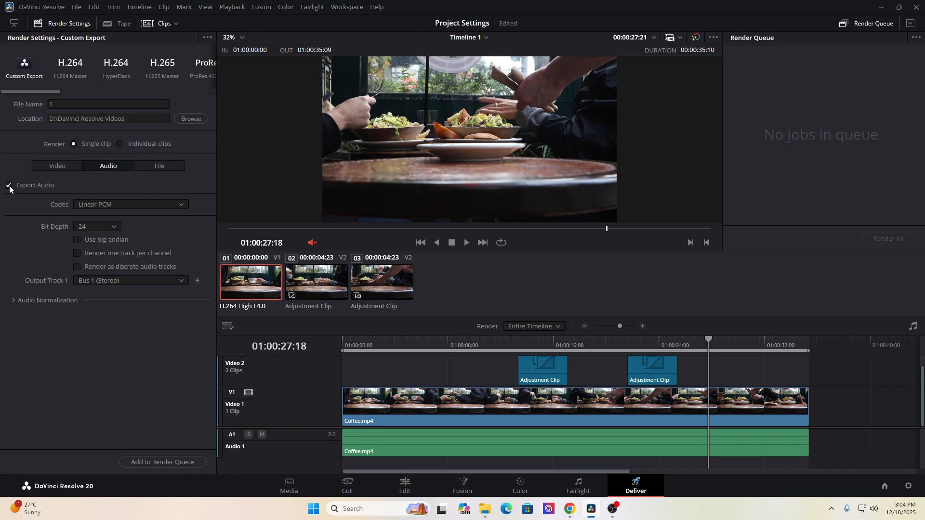
{"action": "left_click", "coordinate": [59, 166]}
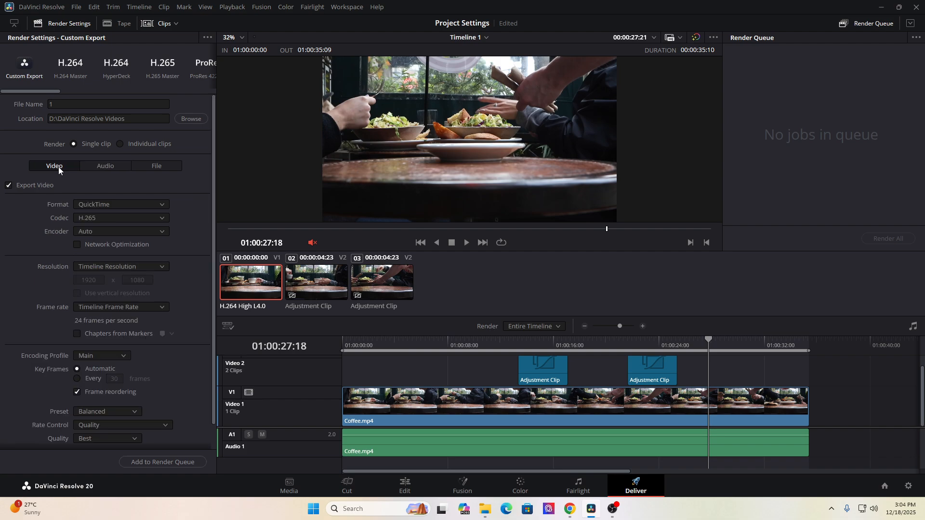
{"action": "left_click", "coordinate": [8, 186]}
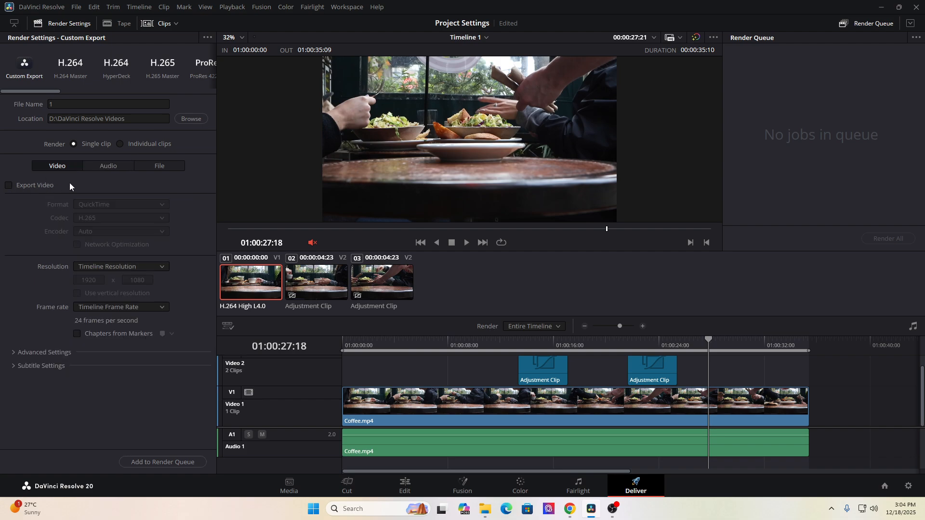
{"action": "left_click", "coordinate": [103, 168]}
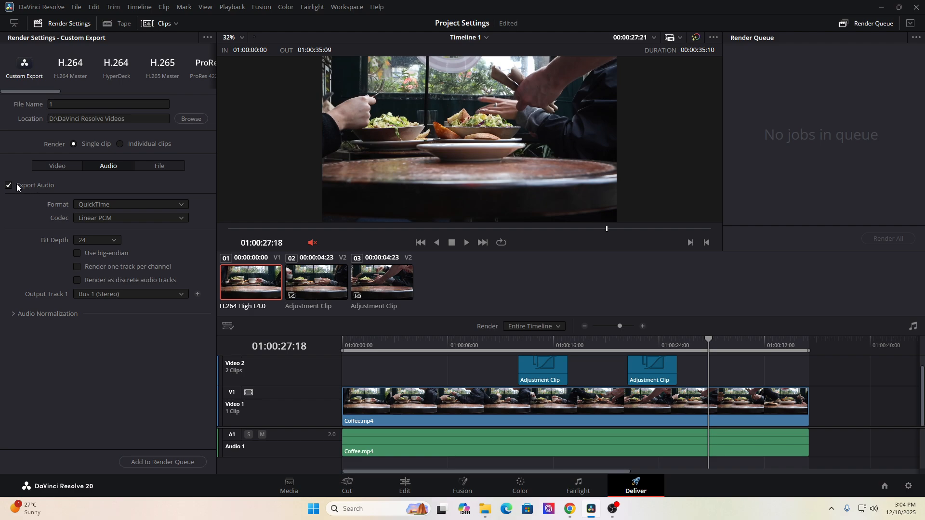
{"action": "left_click", "coordinate": [113, 204]}
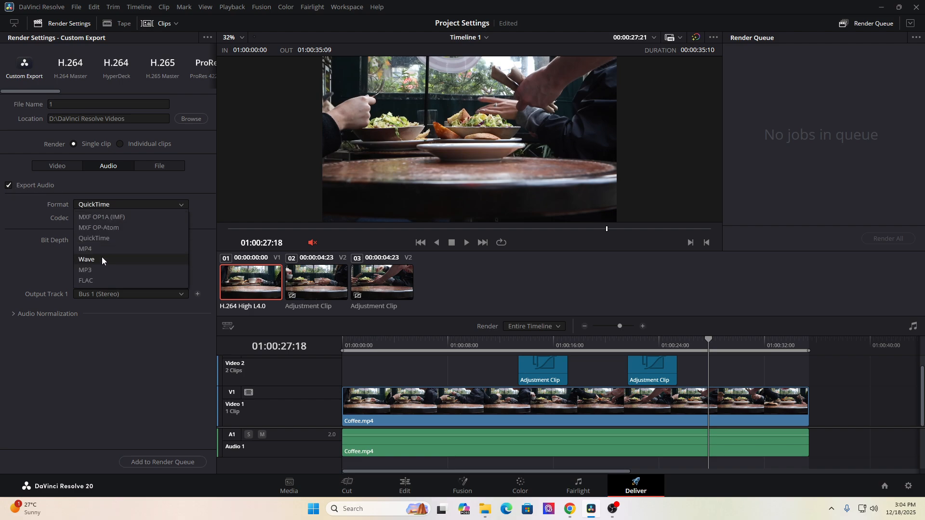
{"action": "left_click", "coordinate": [117, 203]}
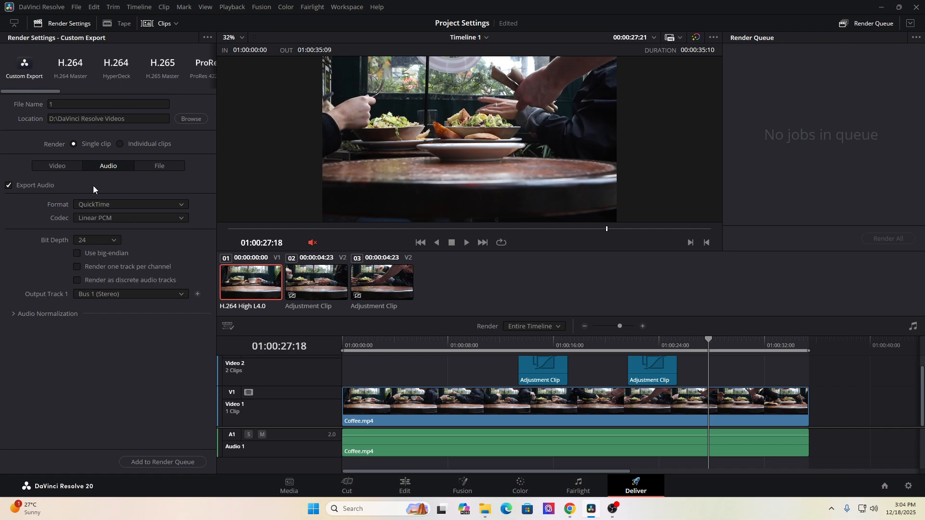
{"action": "left_click", "coordinate": [66, 168]}
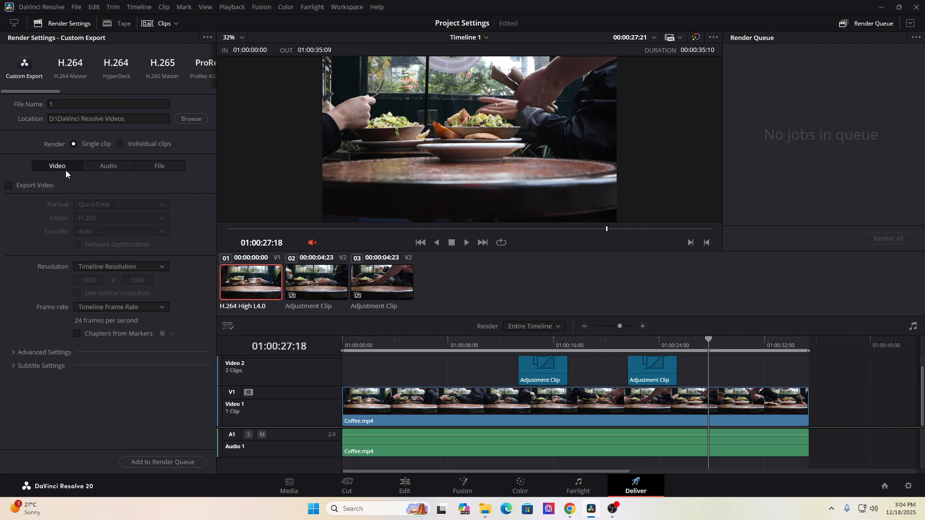
{"action": "left_click", "coordinate": [9, 186]}
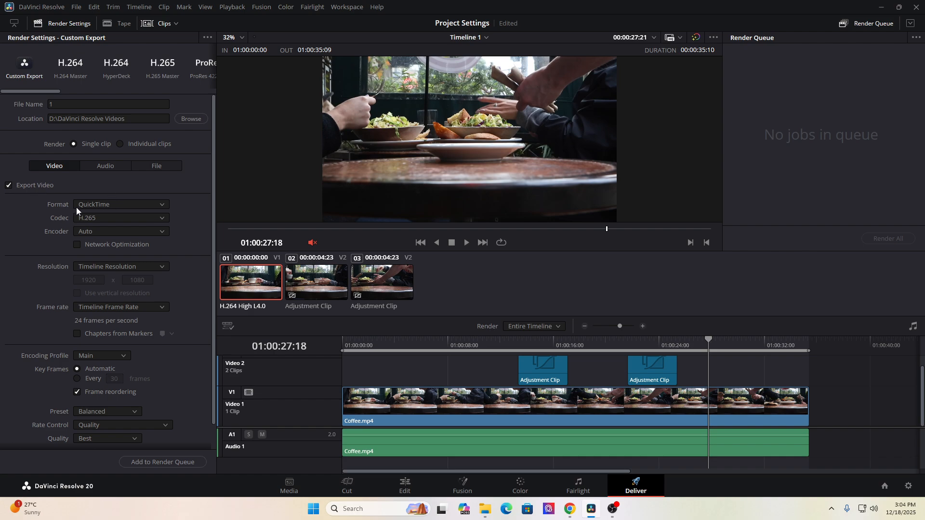
Set the video export format to MP4 and look through the codecs available for it.
{"action": "left_click", "coordinate": [102, 205]}
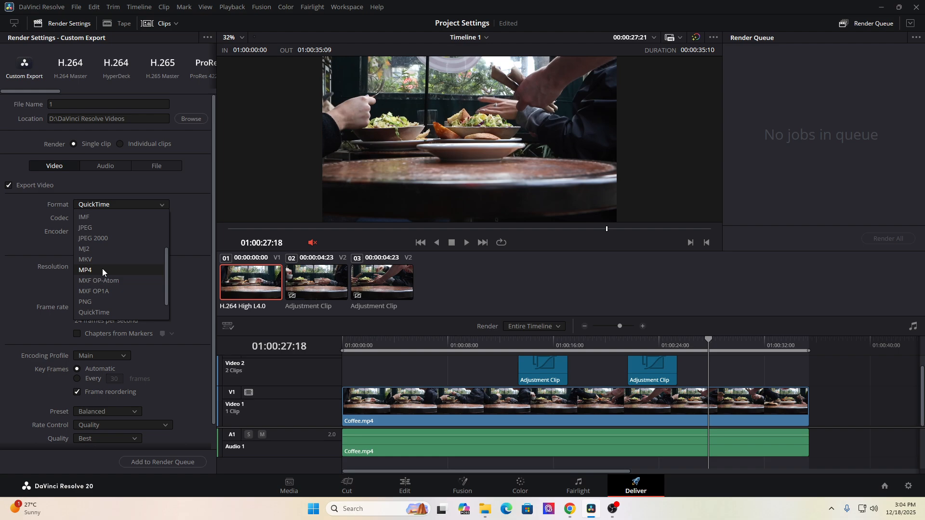
{"action": "scroll", "coordinate": [105, 265], "scroll_direction": "up", "scroll_amount": 4}
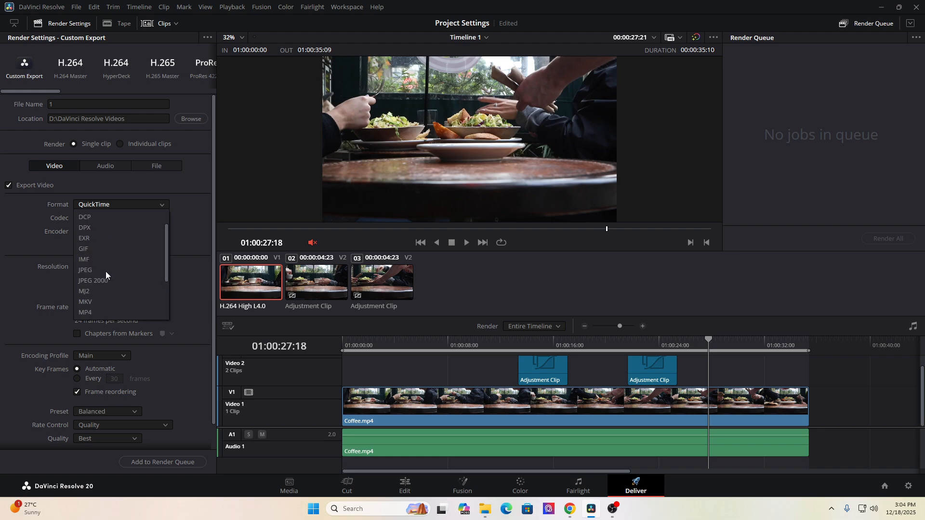
{"action": "scroll", "coordinate": [106, 270], "scroll_direction": "down", "scroll_amount": 1}
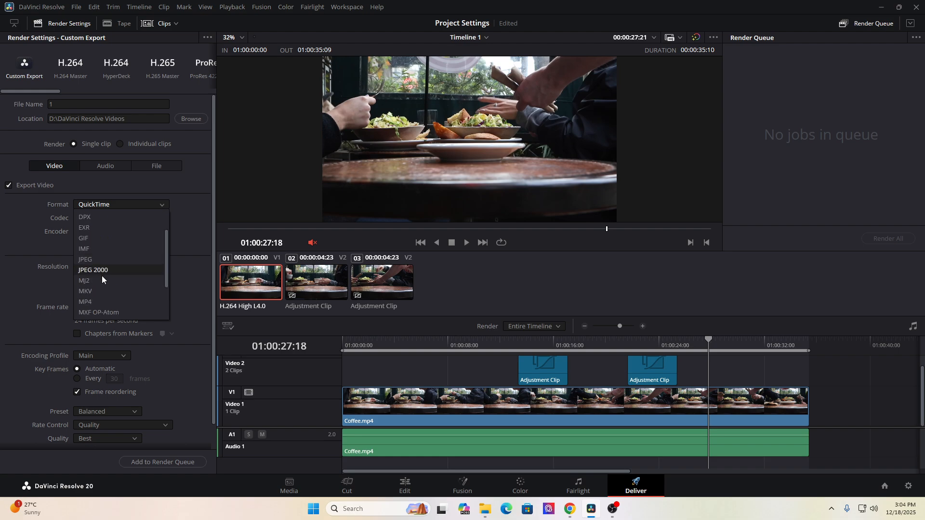
{"action": "left_click", "coordinate": [100, 302]}
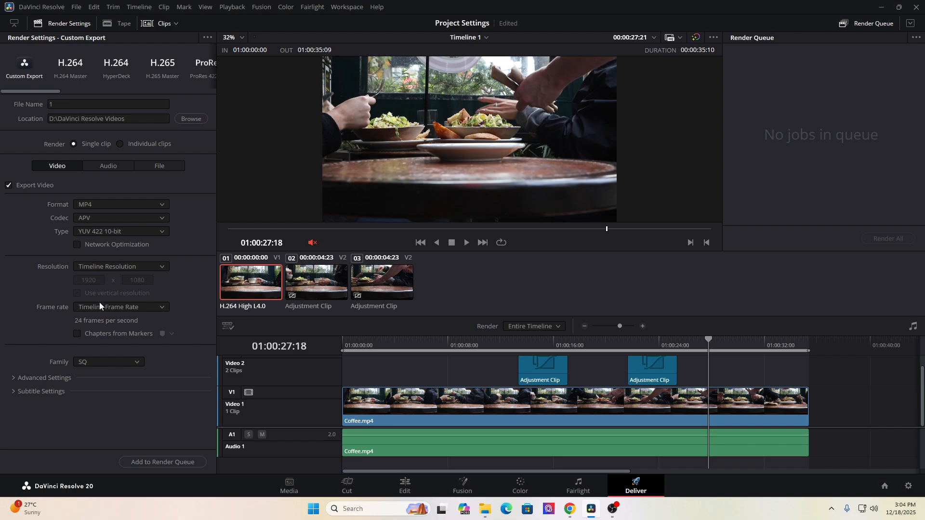
{"action": "left_click", "coordinate": [110, 219]}
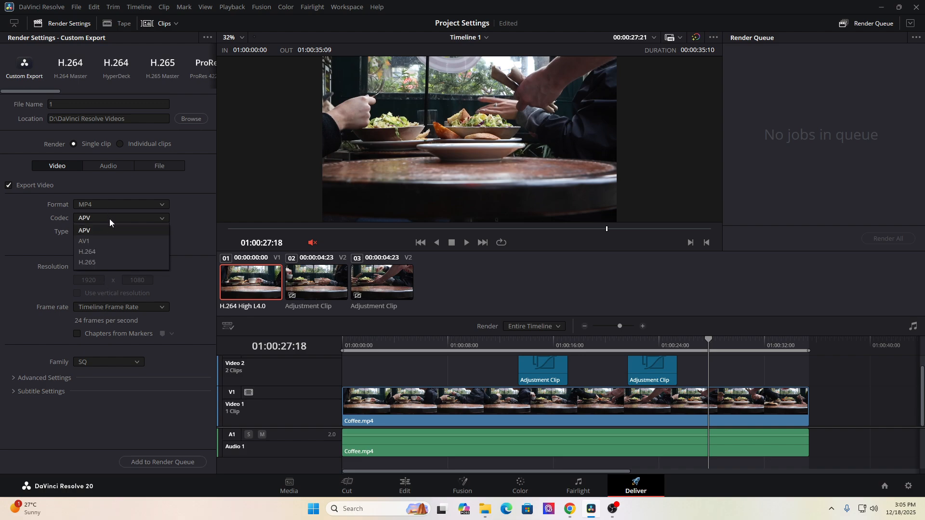
{"action": "left_click", "coordinate": [108, 219]}
Set the video export to QuickTime format with the H.264 codec and view the codec choices.
{"action": "left_click", "coordinate": [111, 203]}
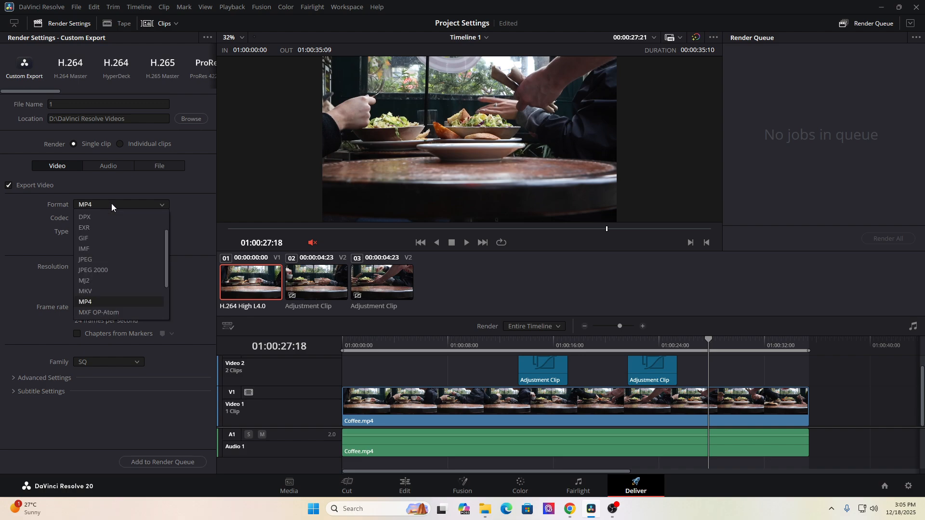
{"action": "left_click", "coordinate": [108, 290]}
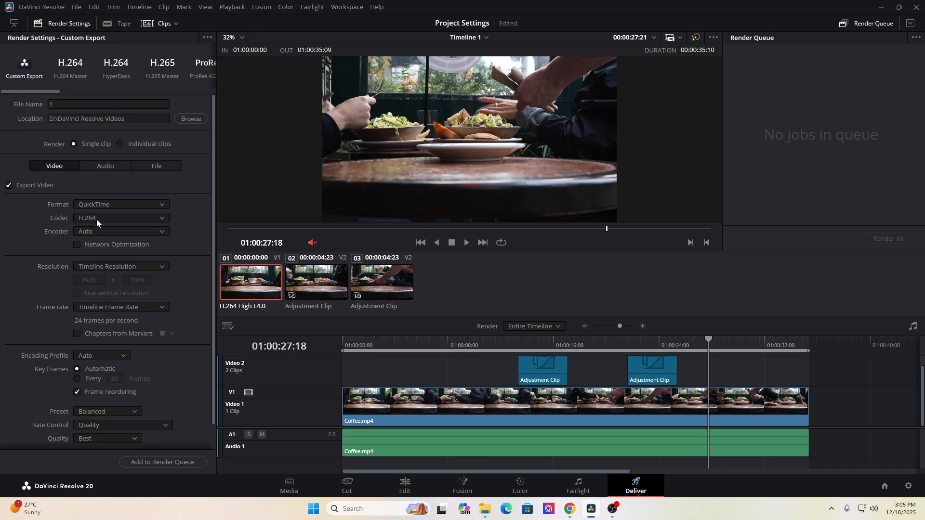
{"action": "left_click", "coordinate": [98, 219]}
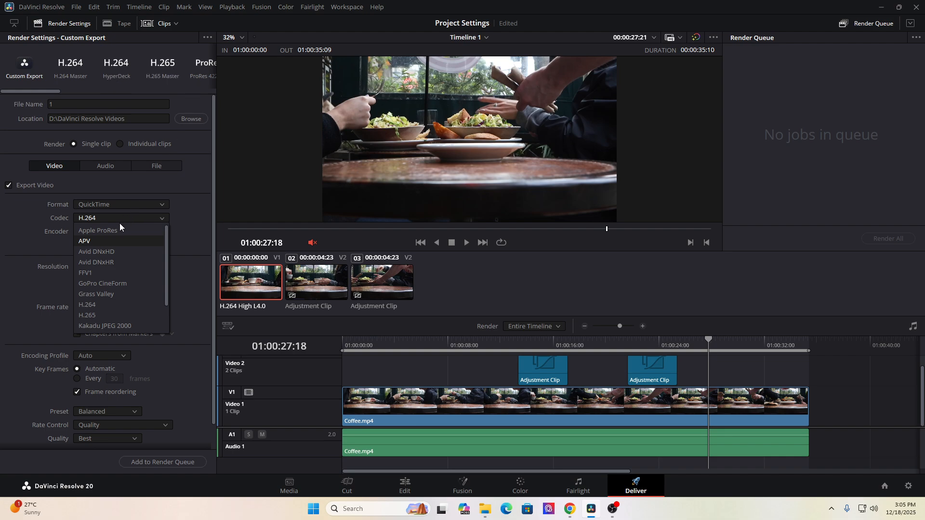
Switch to Chrome and read the ChatGPT comparison of H.264 and H.265, including the advice on which one to use.
{"action": "left_click", "coordinate": [569, 509]}
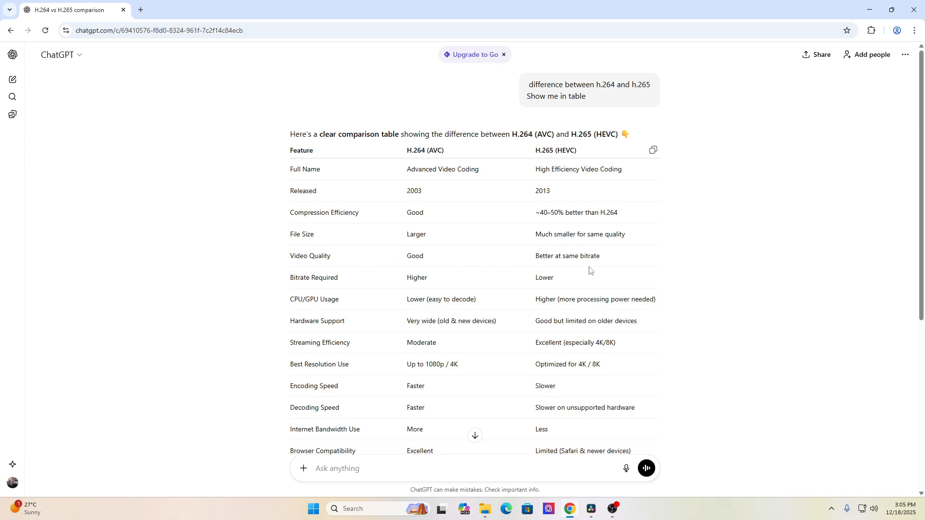
{"action": "scroll", "coordinate": [420, 295], "scroll_direction": "down", "scroll_amount": 1}
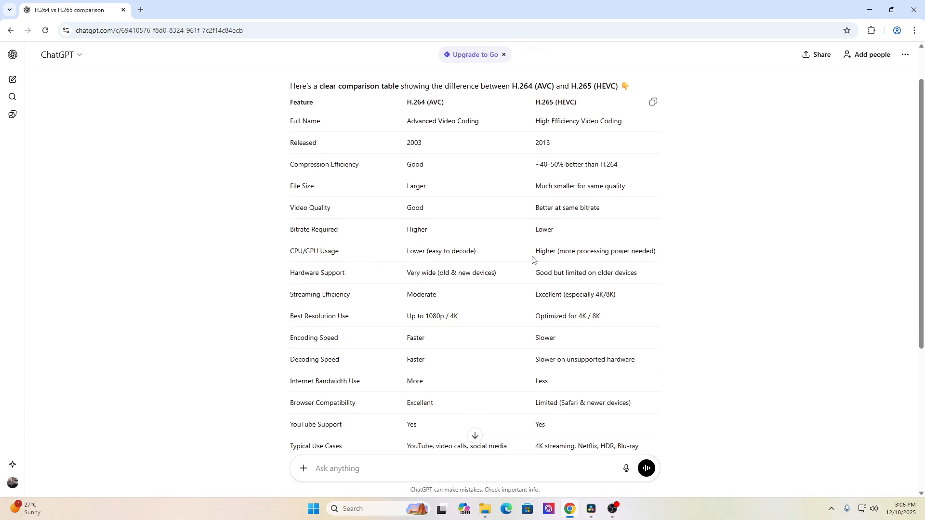
{"action": "scroll", "coordinate": [502, 260], "scroll_direction": "down", "scroll_amount": 1}
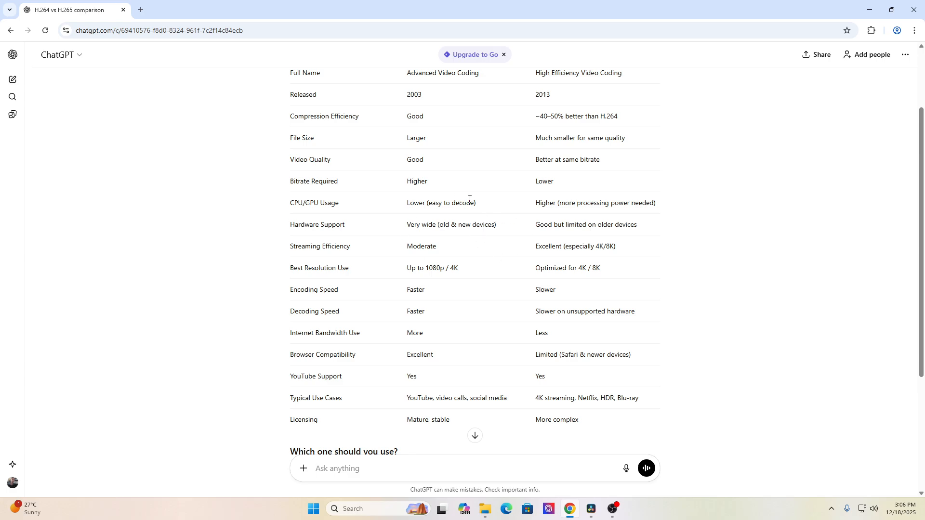
{"action": "scroll", "coordinate": [482, 255], "scroll_direction": "down", "scroll_amount": 4}
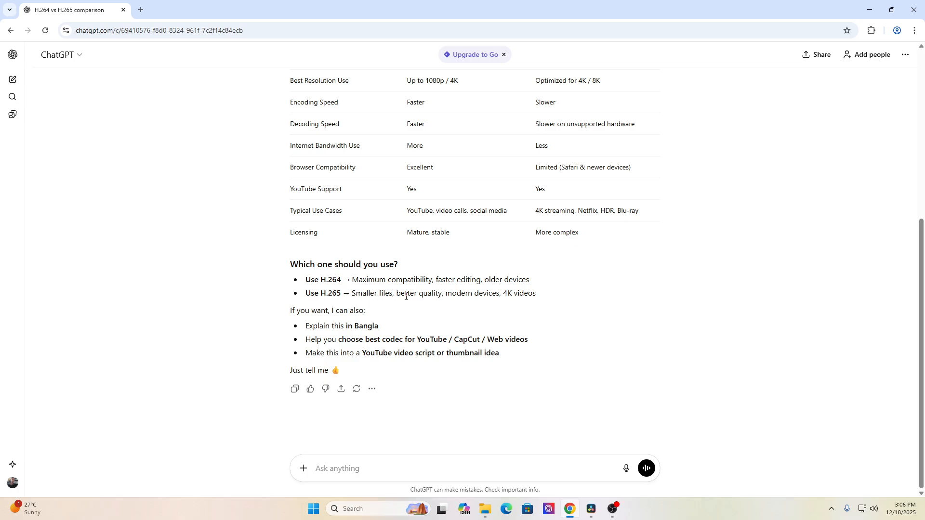
{"action": "left_click_drag", "start_coordinate": [502, 295], "coordinate": [535, 294]}
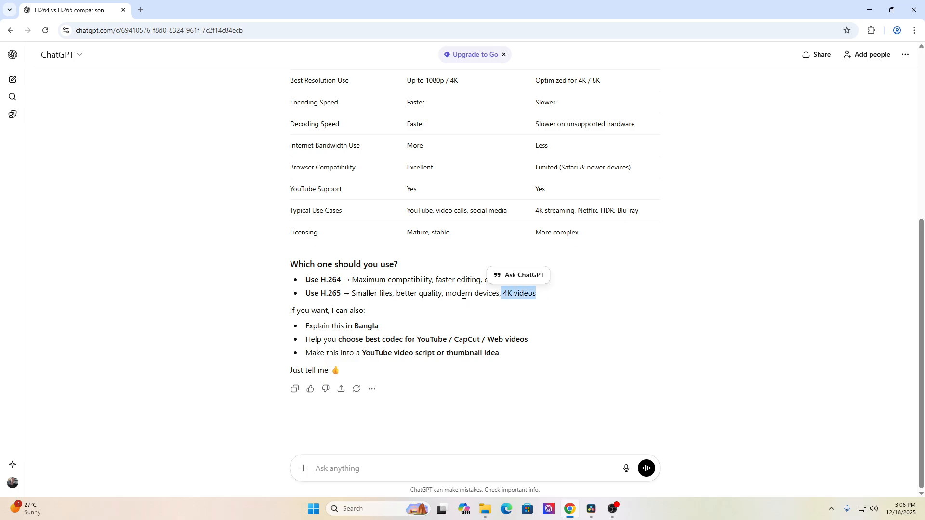
{"action": "left_click", "coordinate": [368, 294]}
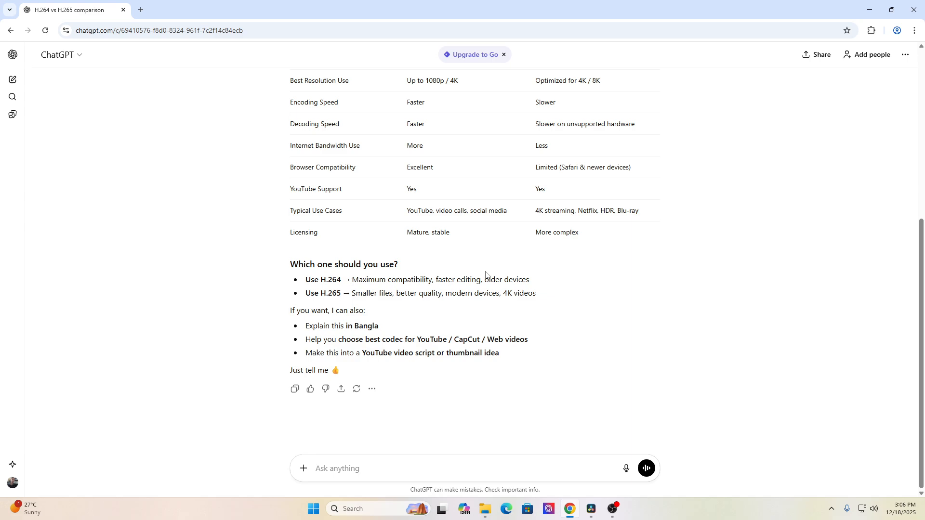
Switch back to DaVinci Resolve, keep Timeline Resolution after reviewing the resolution choices, and add the H.264 export to the render queue.
{"action": "left_click", "coordinate": [591, 509]}
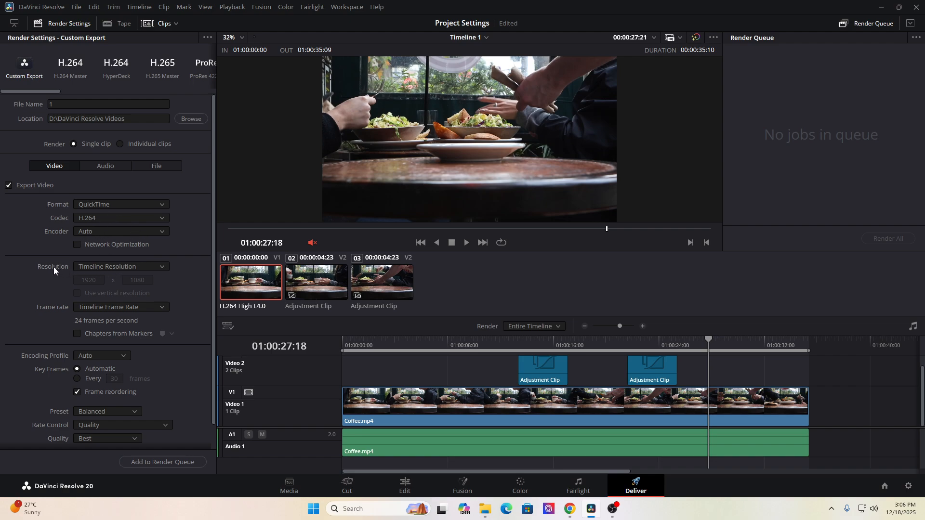
{"action": "left_click", "coordinate": [116, 267]}
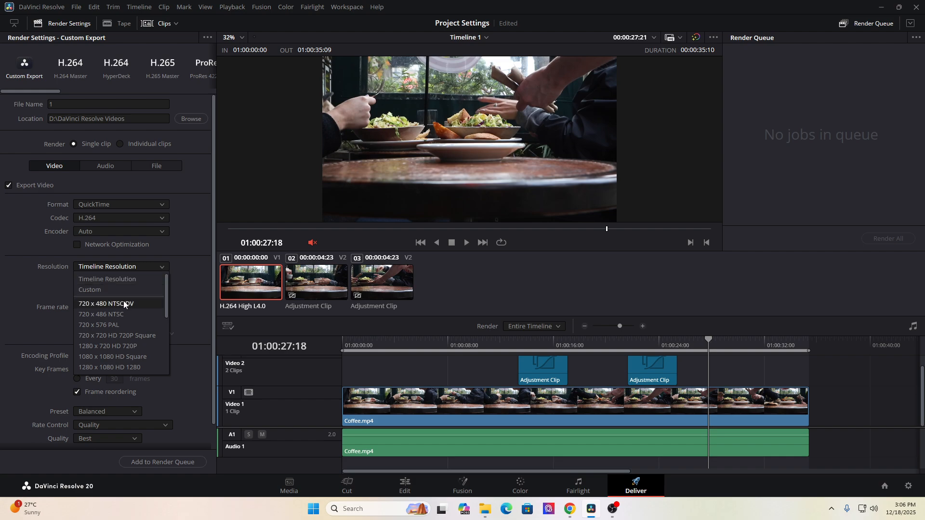
{"action": "scroll", "coordinate": [124, 303], "scroll_direction": "down", "scroll_amount": 3}
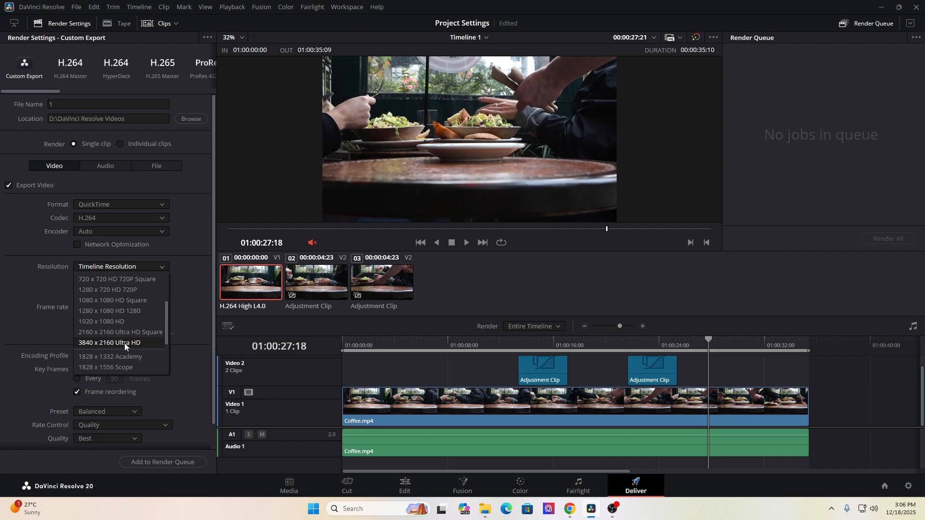
{"action": "left_click", "coordinate": [38, 284]}
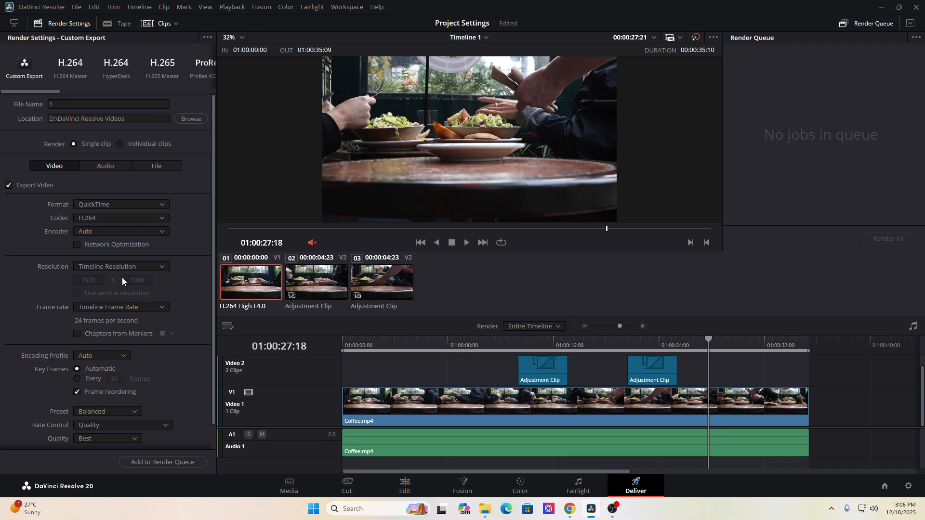
{"action": "scroll", "coordinate": [42, 294], "scroll_direction": "down", "scroll_amount": 2}
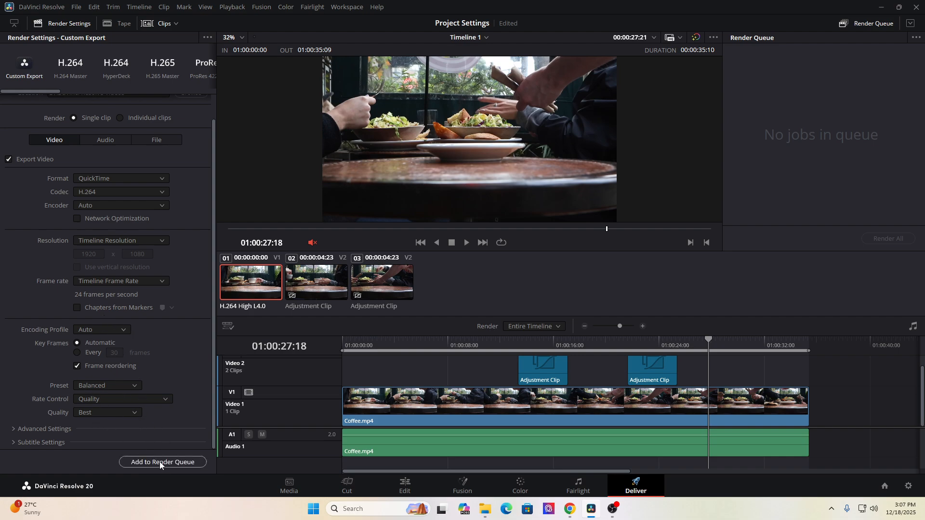
{"action": "left_click", "coordinate": [159, 462]}
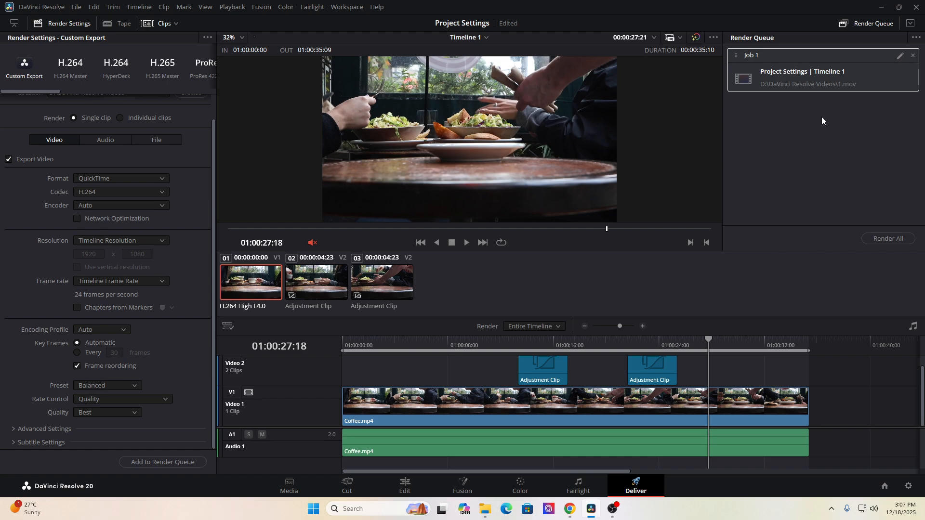
Add a second QuickTime export to the render queue, with file name 2 and the H.265 codec.
{"action": "scroll", "coordinate": [123, 182], "scroll_direction": "up", "scroll_amount": 2}
{"action": "left_click", "coordinate": [62, 104]}
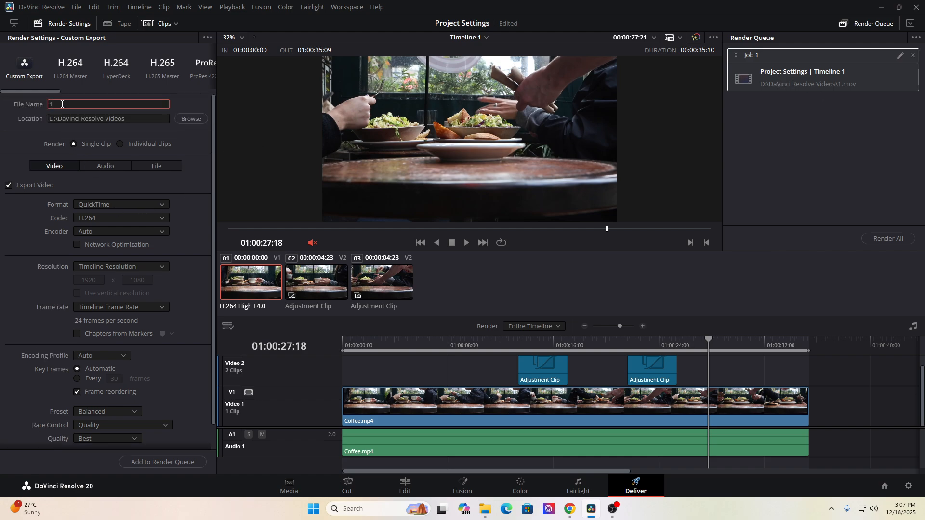
{"action": "key", "text": "BackSpace"}
{"action": "type", "text": "2"}
{"action": "left_click", "coordinate": [103, 219]}
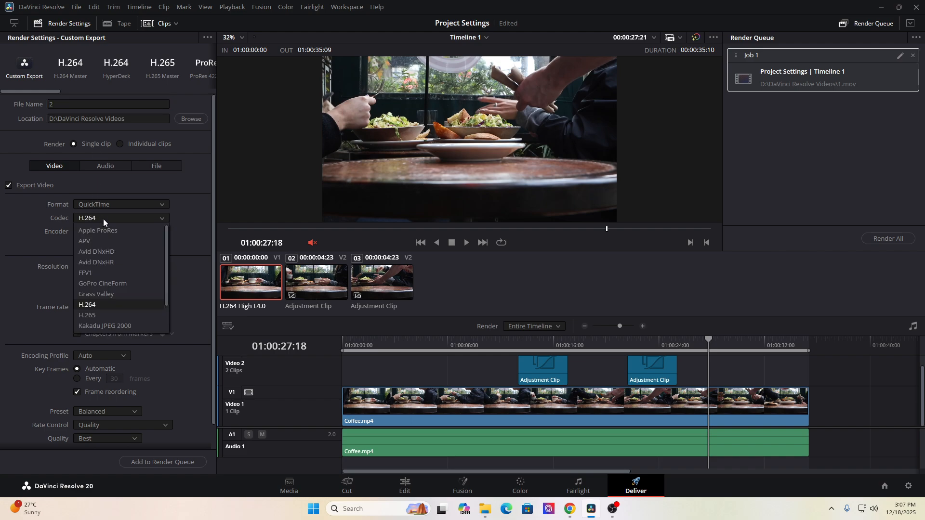
{"action": "left_click", "coordinate": [97, 314]}
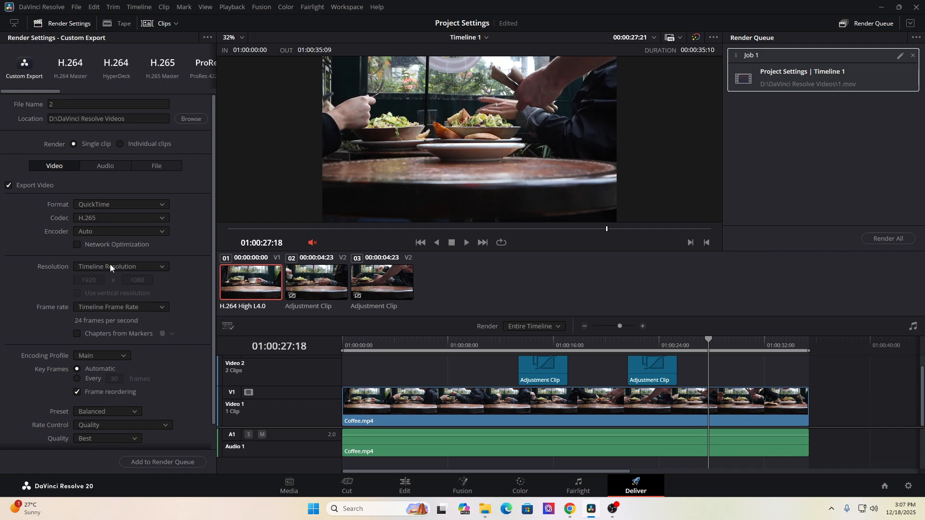
{"action": "left_click", "coordinate": [153, 463]}
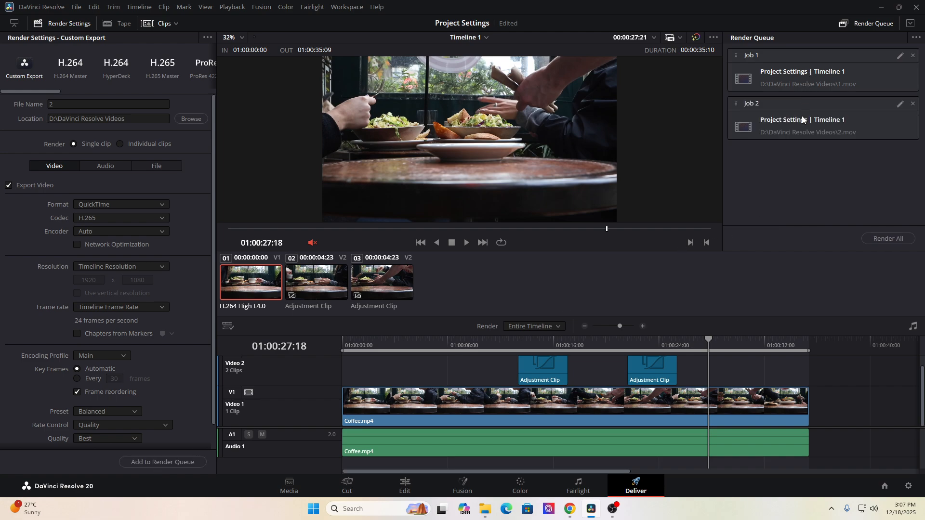
Render Job 1 and Job 2 from the render queue, one after the other.
{"action": "left_click", "coordinate": [804, 73]}
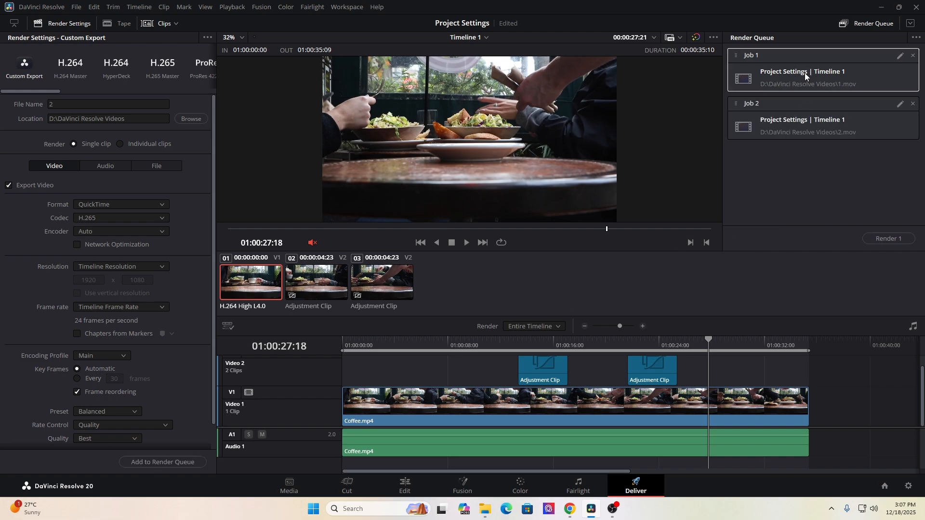
{"action": "left_click", "coordinate": [883, 238]}
{"action": "left_click", "coordinate": [818, 126]}
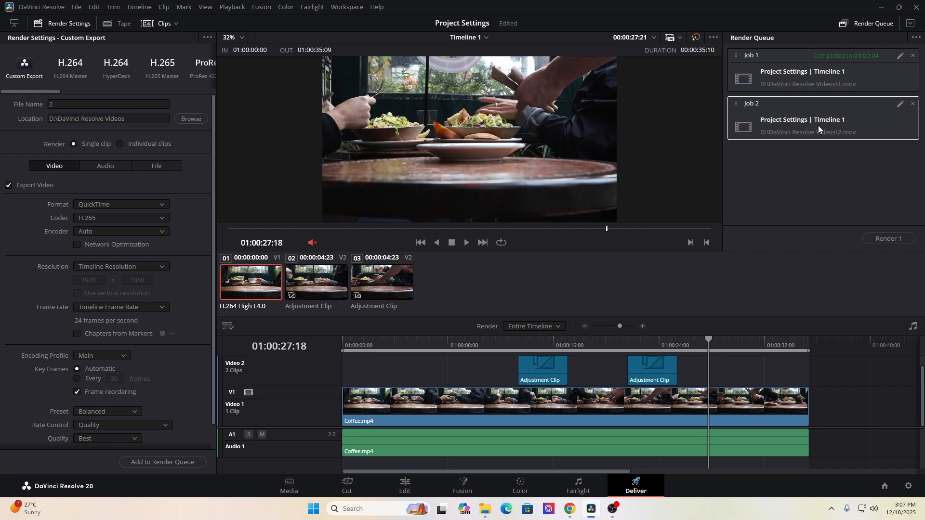
{"action": "left_click", "coordinate": [888, 240]}
{"action": "left_click", "coordinate": [842, 166]}
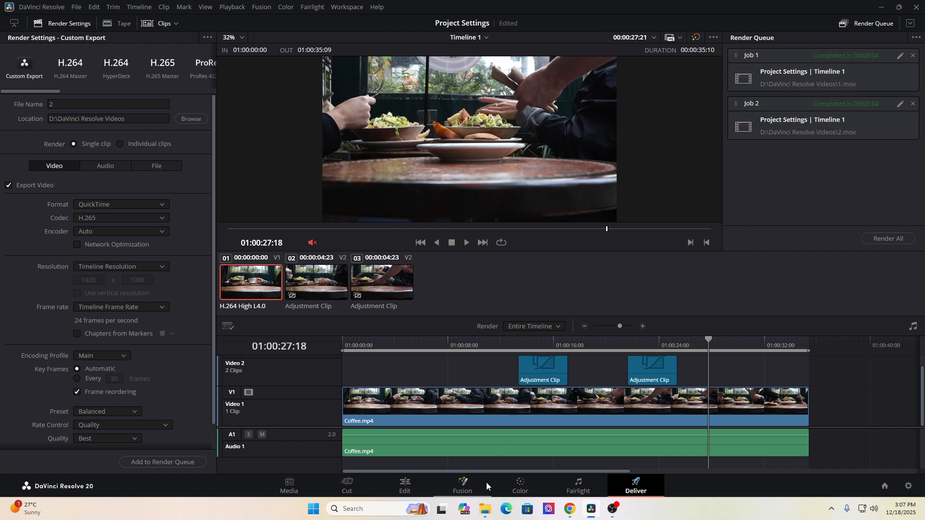
Switch to File Explorer, compare the file sizes of exported videos 1 and 2, and return to DaVinci Resolve.
{"action": "left_click", "coordinate": [485, 508]}
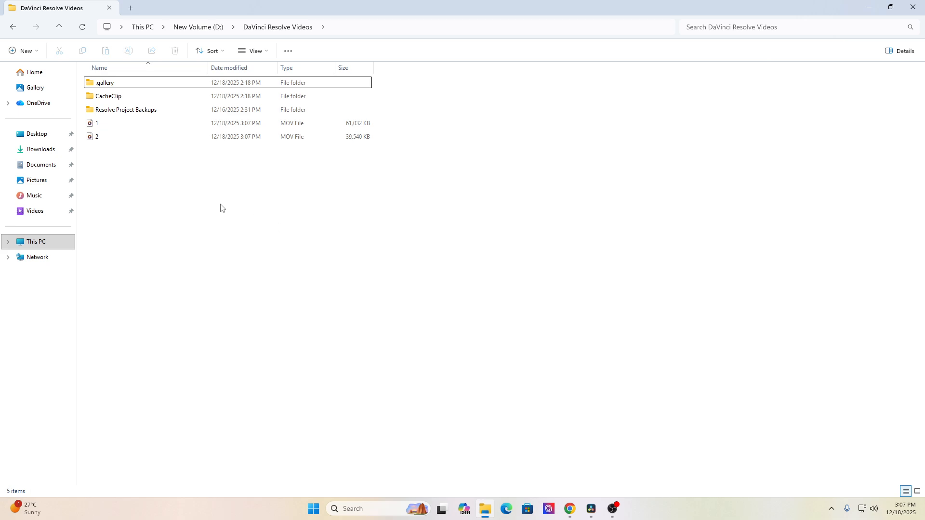
{"action": "left_click", "coordinate": [107, 124]}
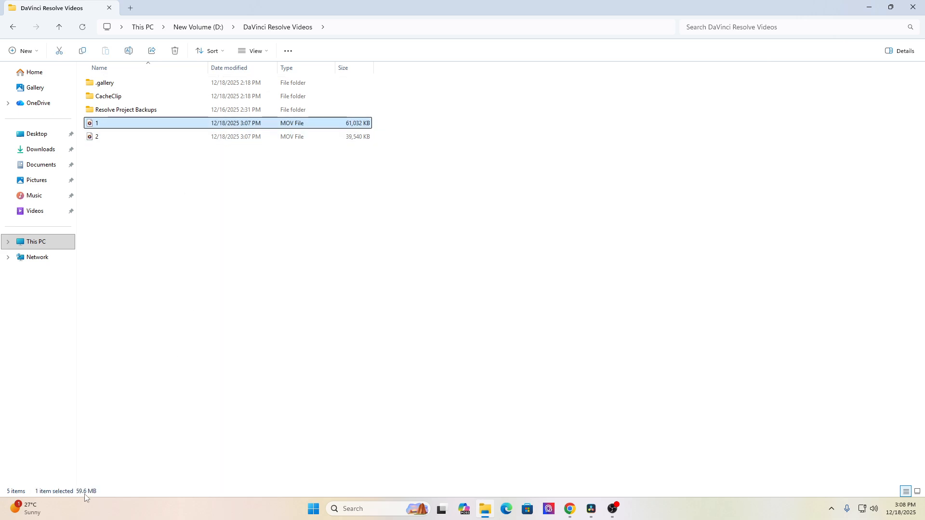
{"action": "left_click", "coordinate": [153, 140]}
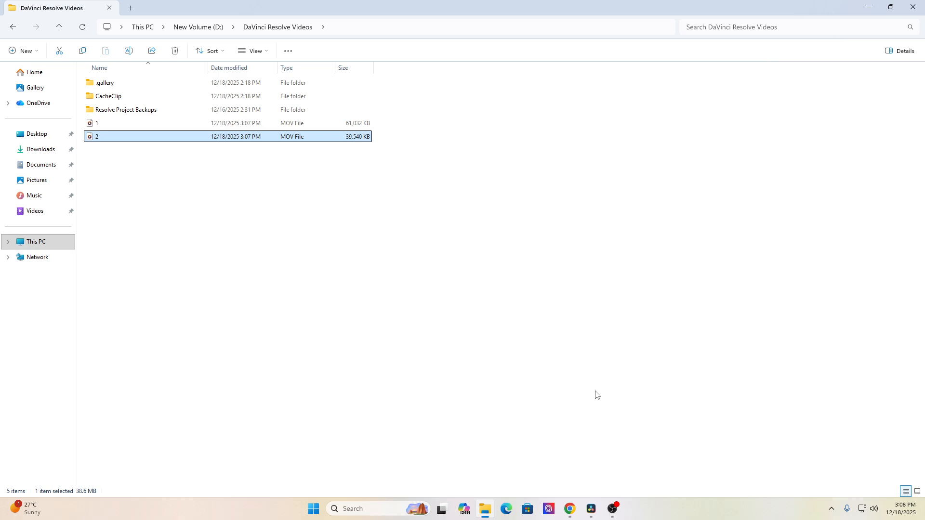
{"action": "left_click", "coordinate": [587, 504]}
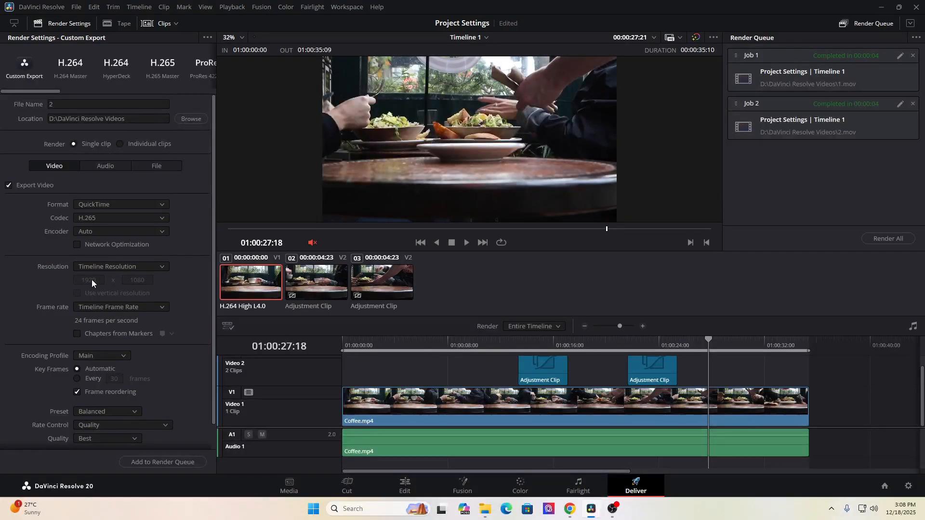